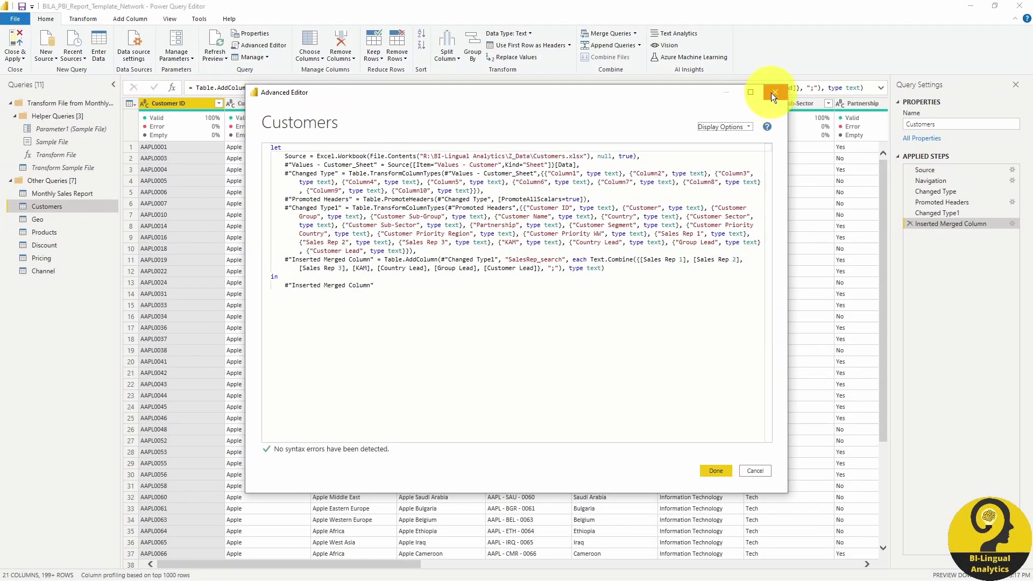
# Step: Inspect the Monthly Sales Report query's M code to confirm its Folder.Files source on the R: drive
pyautogui.click(771, 92)
pyautogui.click(58, 196)
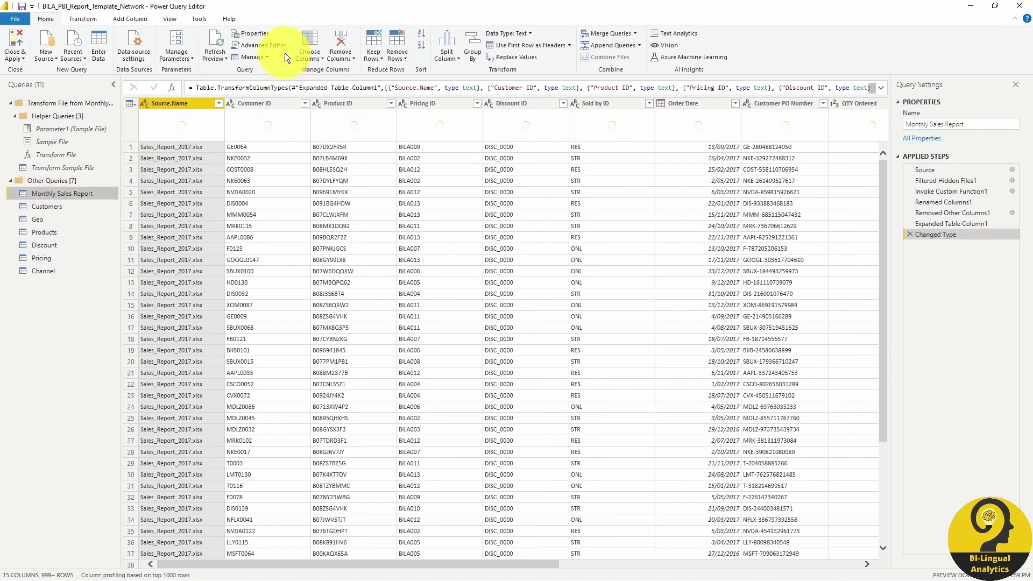
pyautogui.click(264, 45)
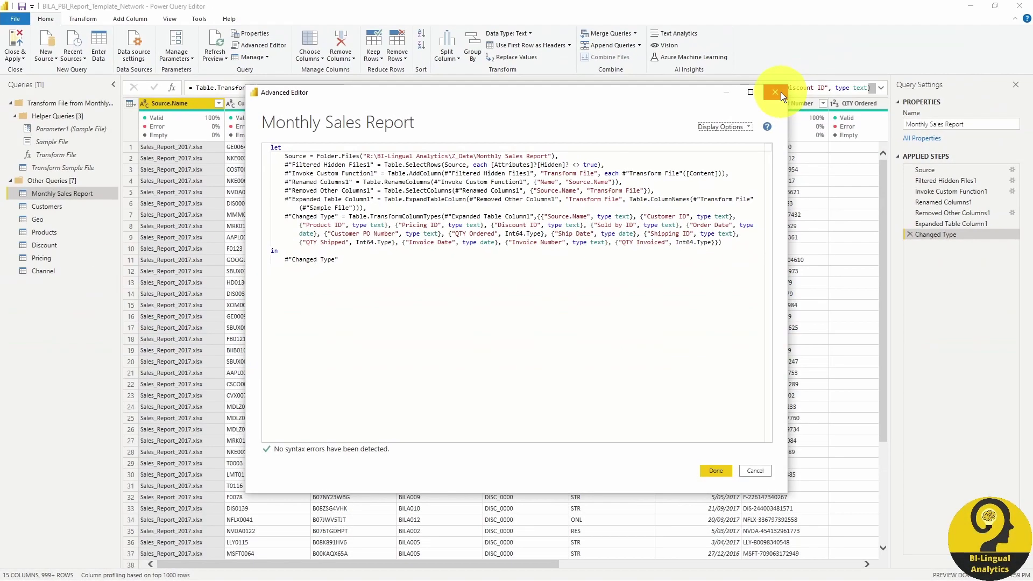
pyautogui.click(780, 92)
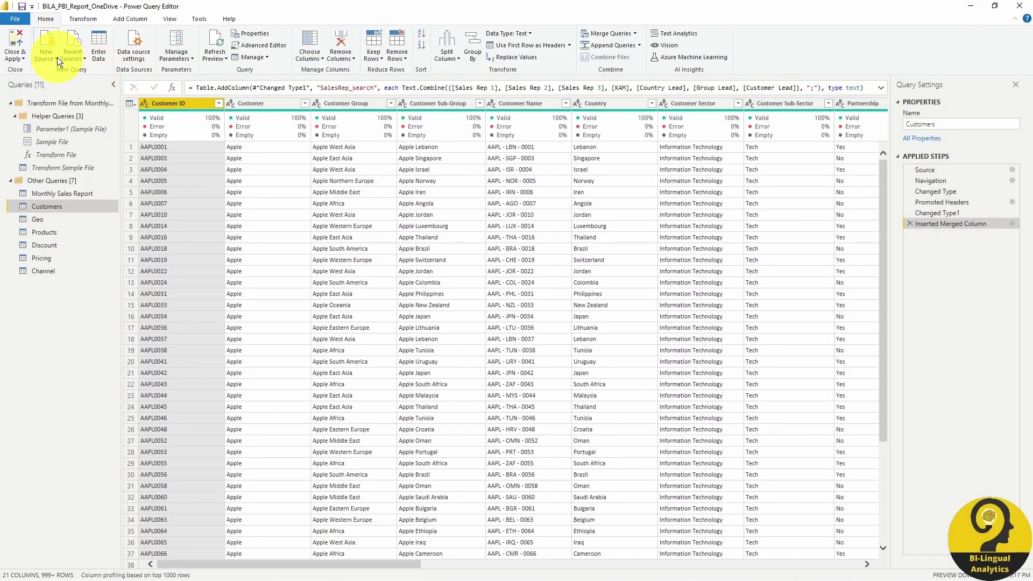
# Step: Create a new blank query, Query1, and bring up its M code in Advanced Editor
pyautogui.click(57, 57)
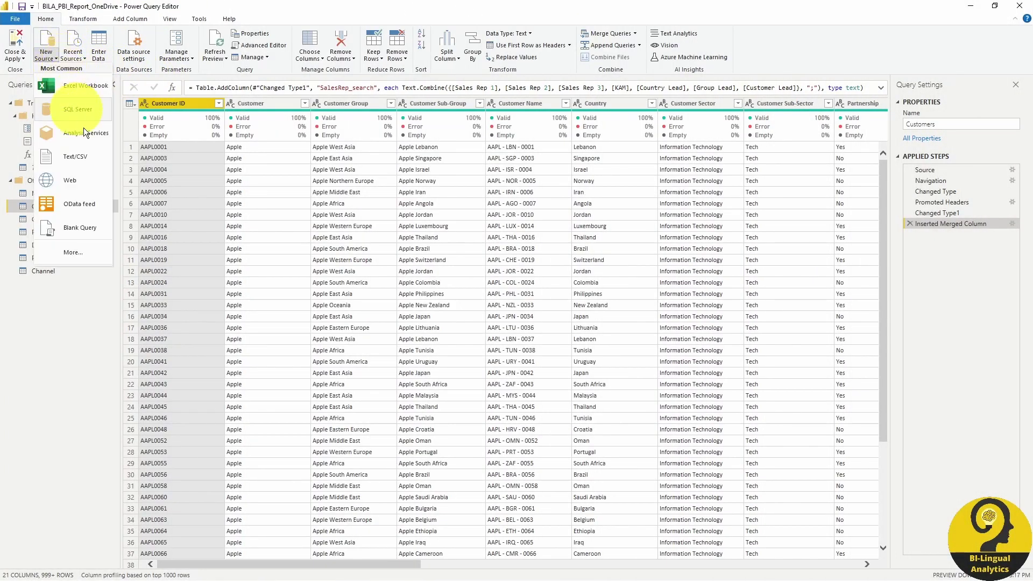
pyautogui.click(101, 224)
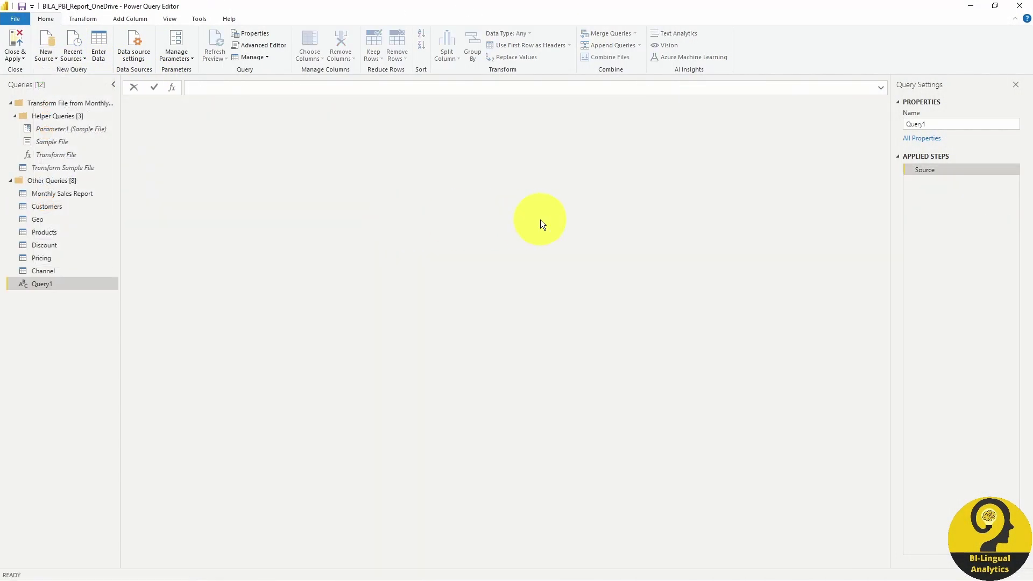
pyautogui.click(255, 48)
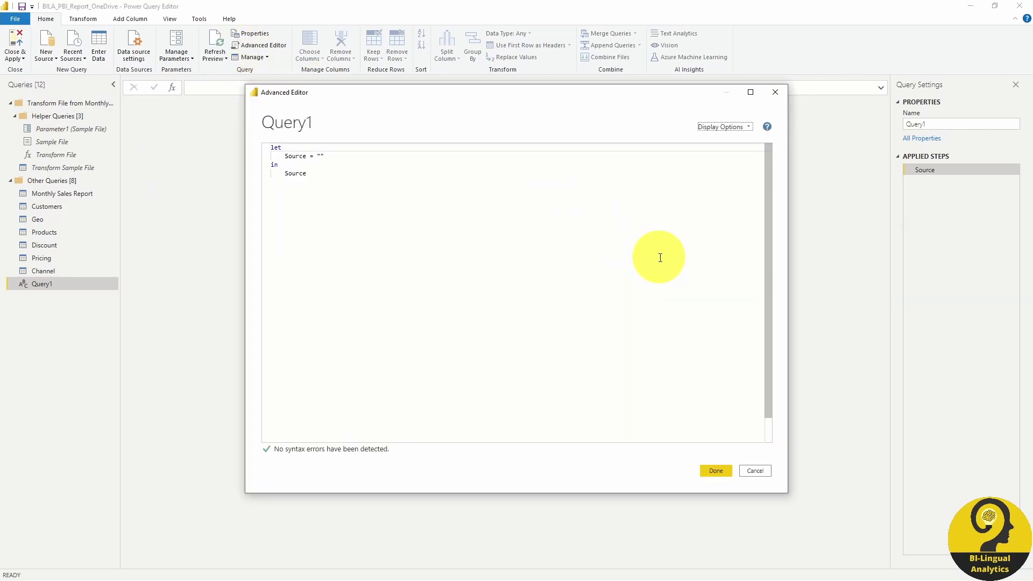
# Step: Set Query1's Source to SharePoint.Contents(" with the OneDrive site address pasted in
pyautogui.click(322, 157)
pyautogui.press('BackSpace')
pyautogui.press('Delete')
pyautogui.write('SharePo')
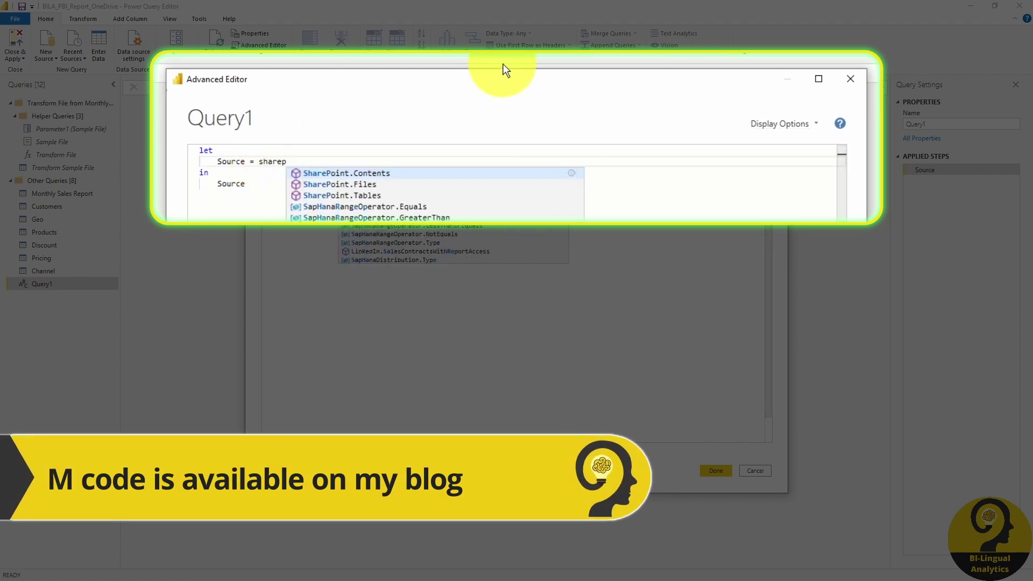
pyautogui.press('Tab')
pyautogui.write('("')
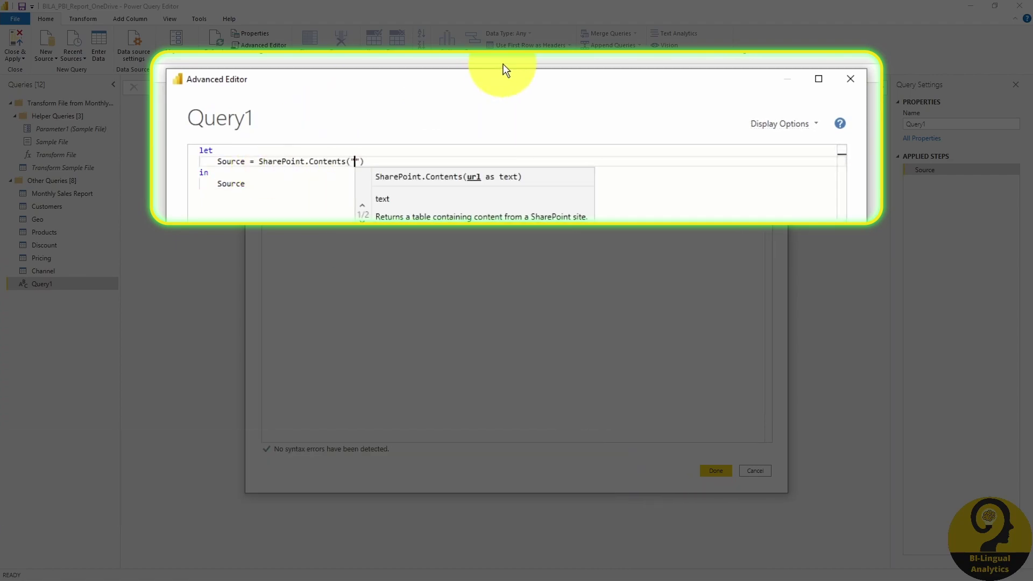
pyautogui.write('https://bilingualanalytics-my.sharepoint.com/personal/roland_bilingualanalytics_onmicrosoft_com/')
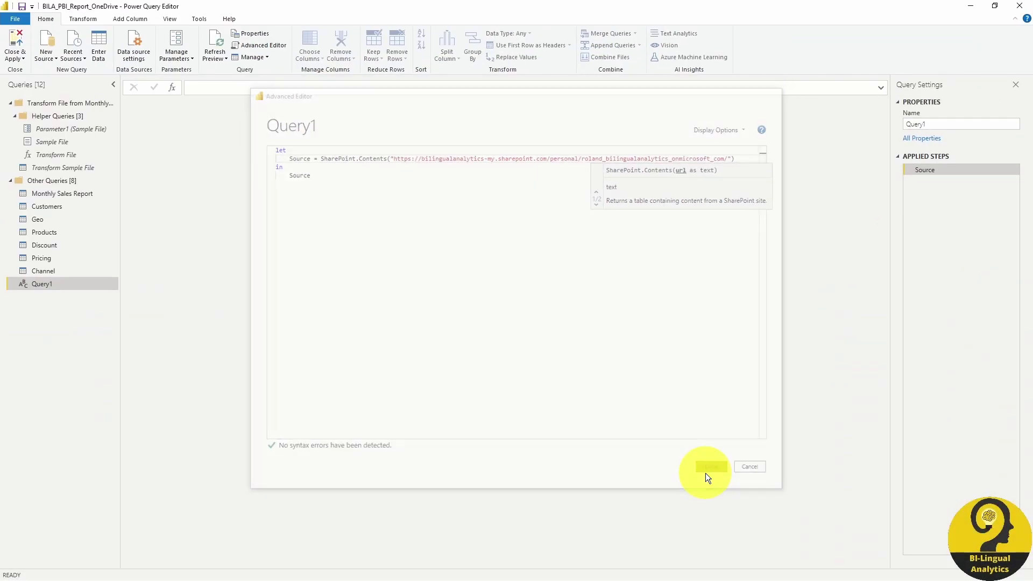
# Step: Apply the code and drill through Documents, Report Refresh, and Customers.xlsx to the Values - Customer sheet
pyautogui.click(710, 472)
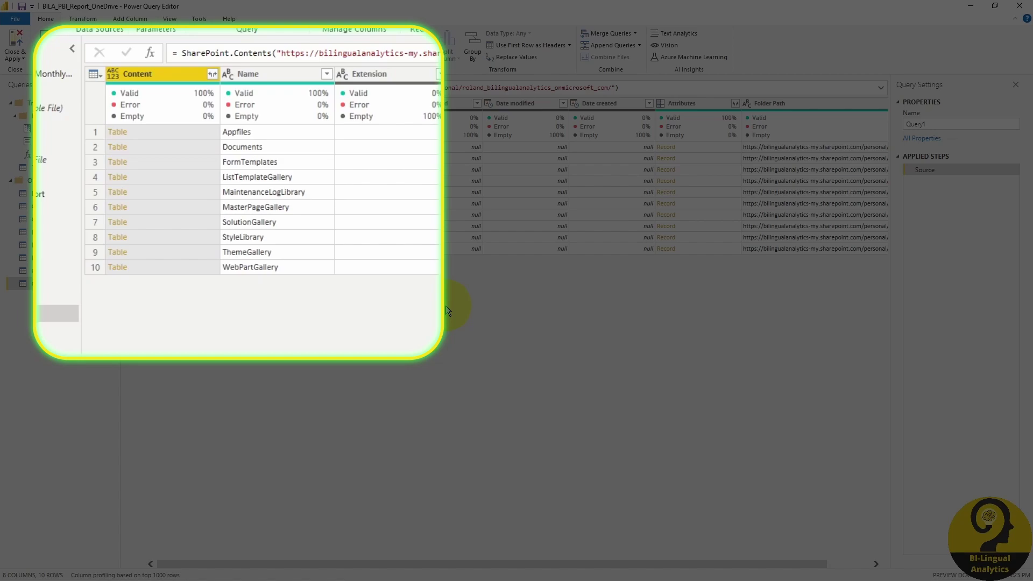
pyautogui.click(120, 148)
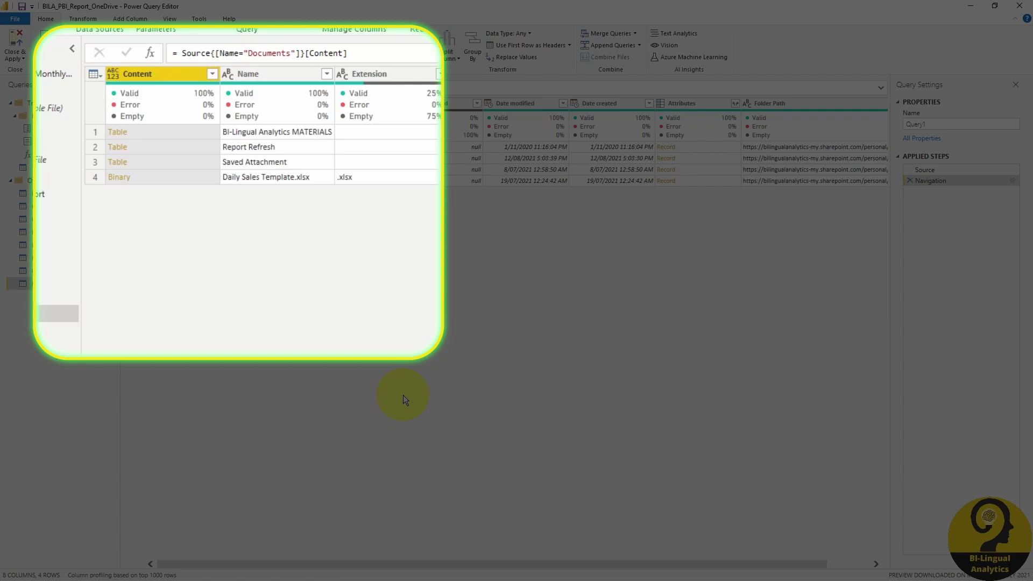
pyautogui.click(125, 153)
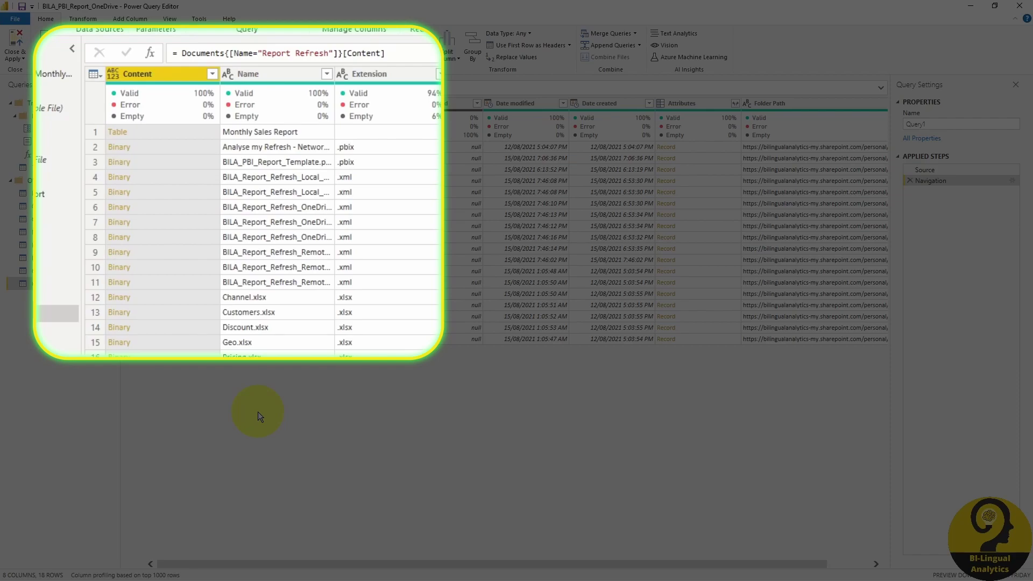
pyautogui.click(125, 315)
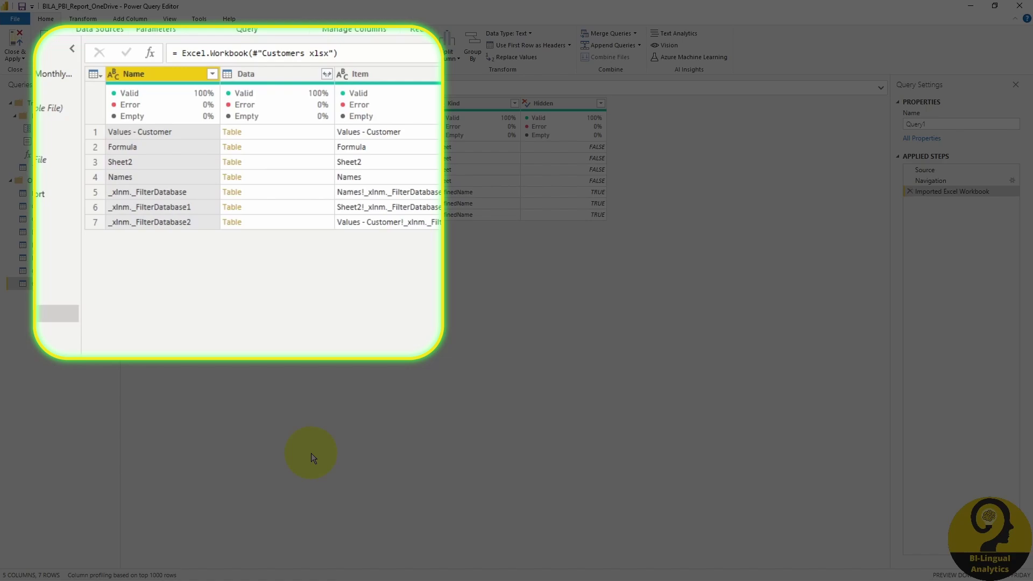
pyautogui.click(232, 132)
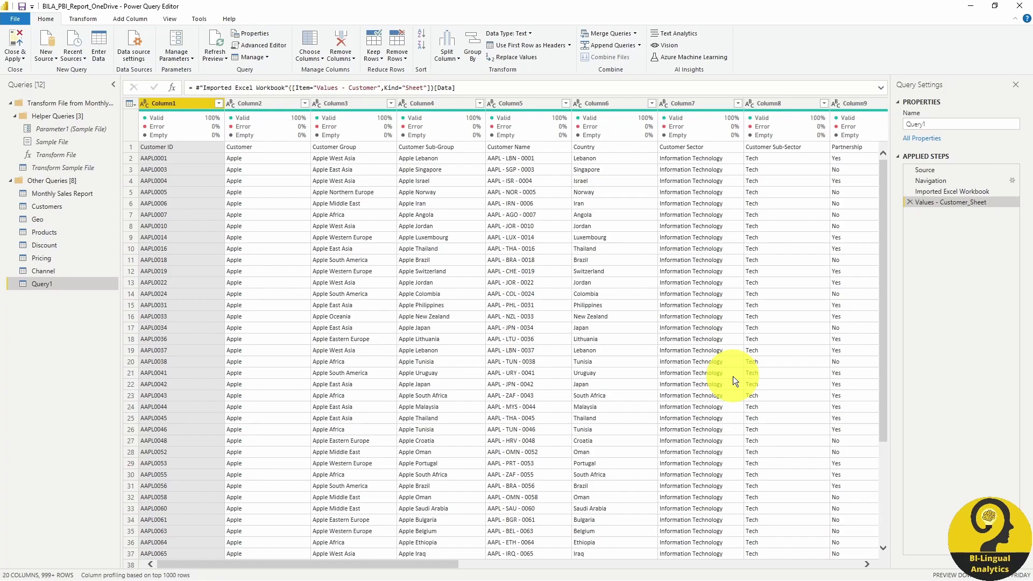
# Step: Copy Query1's six SharePoint source lines from its Advanced Editor code
pyautogui.click(257, 46)
pyautogui.moveTo(648, 199); pyautogui.dragTo(271, 156)
pyautogui.hotkey('ctrl', 'c')
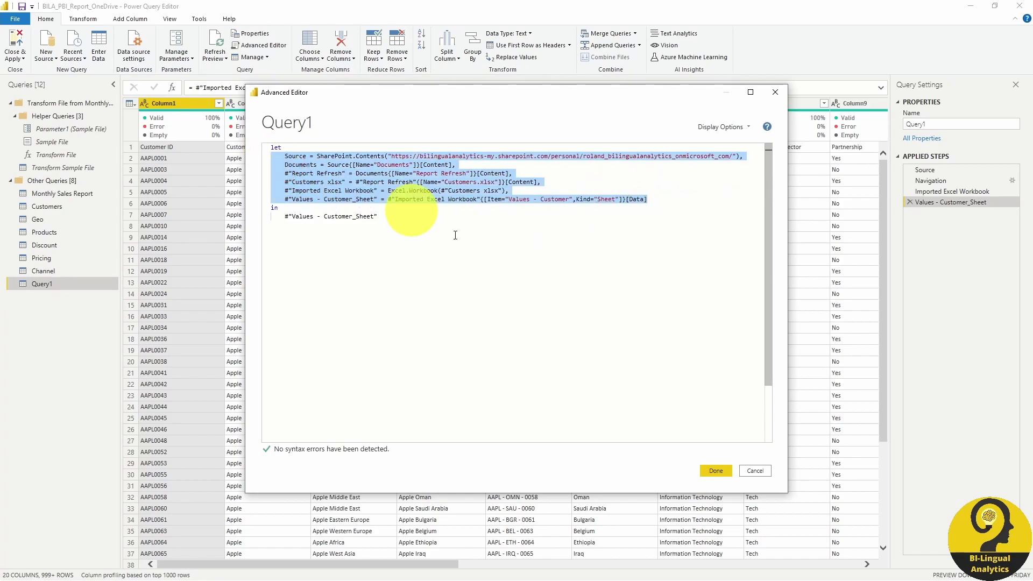
pyautogui.click(756, 471)
# Step: Paste the SharePoint steps over Customers' R: drive Source and Values lines, add a trailing comma, and apply
pyautogui.click(59, 206)
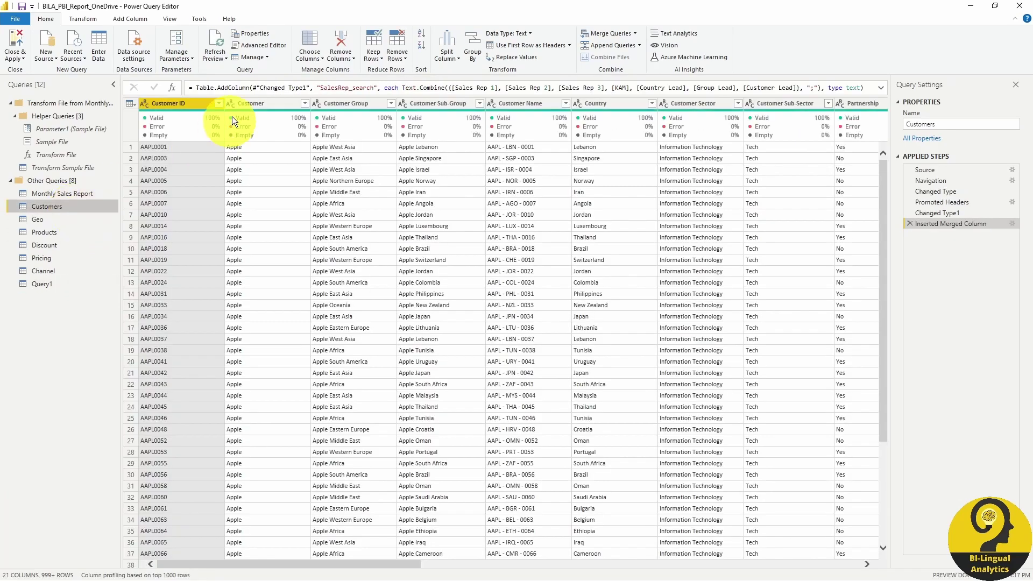
pyautogui.click(258, 46)
pyautogui.click(594, 165)
pyautogui.press('Return')
pyautogui.click(342, 173)
pyautogui.moveTo(343, 173); pyautogui.dragTo(272, 156)
pyautogui.hotkey('ctrl', 'v')
pyautogui.click(285, 156)
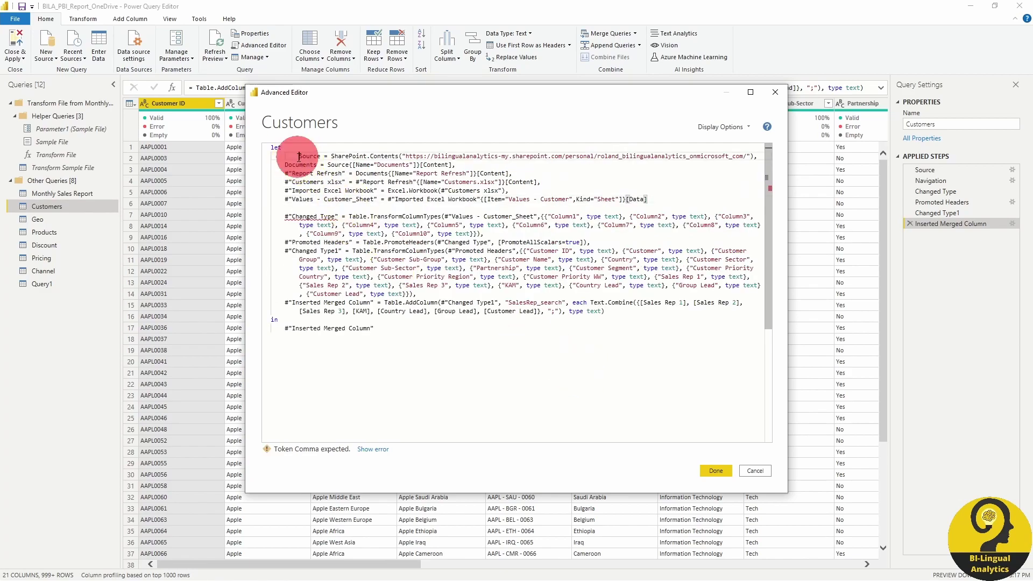
pyautogui.click(653, 199)
pyautogui.write(',')
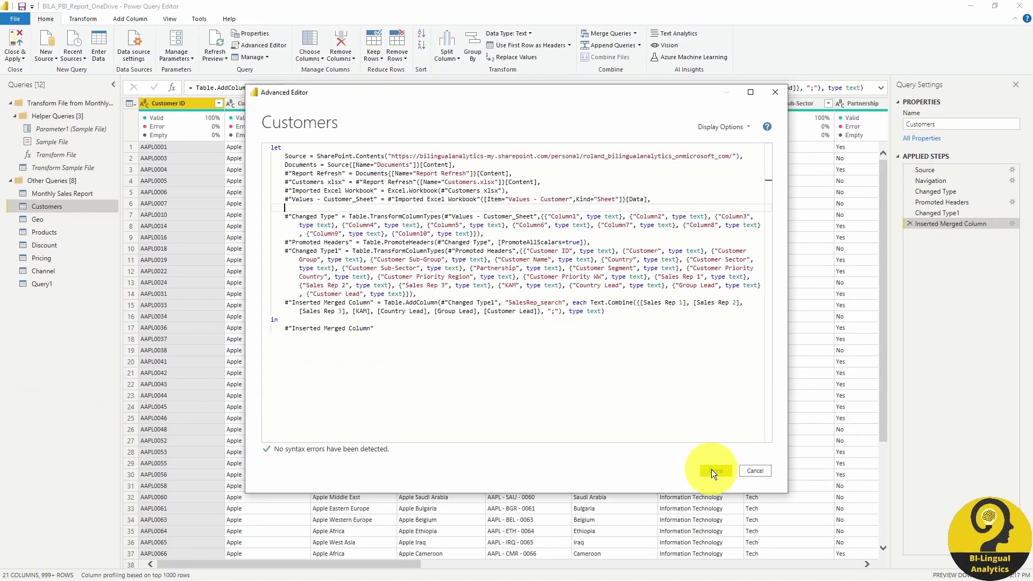
pyautogui.click(712, 470)
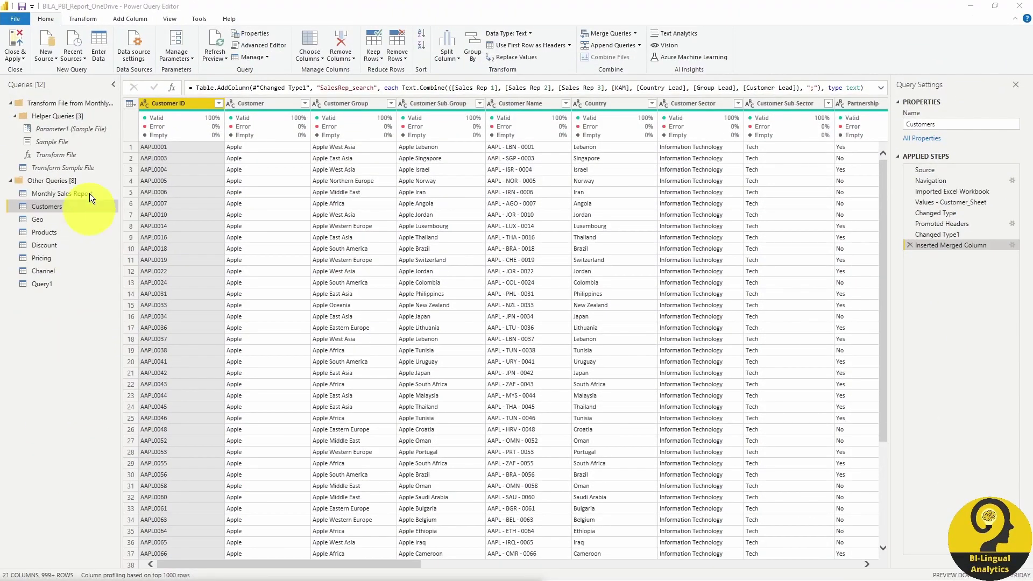
# Step: Replace Monthly Sales Report's Folder.Files source lines with the pasted SharePoint.Contents steps and save
pyautogui.click(53, 194)
pyautogui.click(256, 46)
pyautogui.click(613, 165)
pyautogui.press('Return')
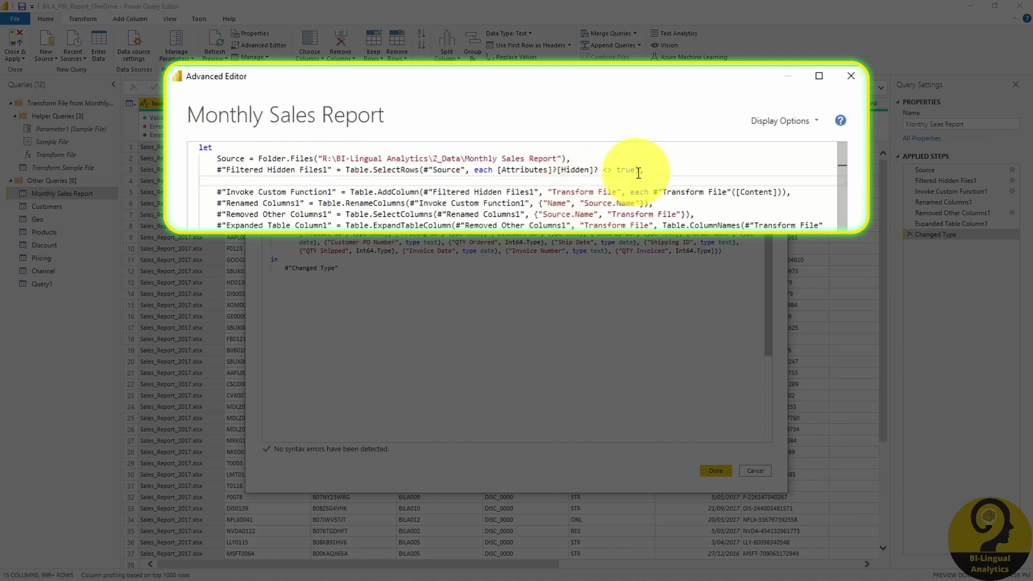
pyautogui.moveTo(615, 164); pyautogui.dragTo(216, 158)
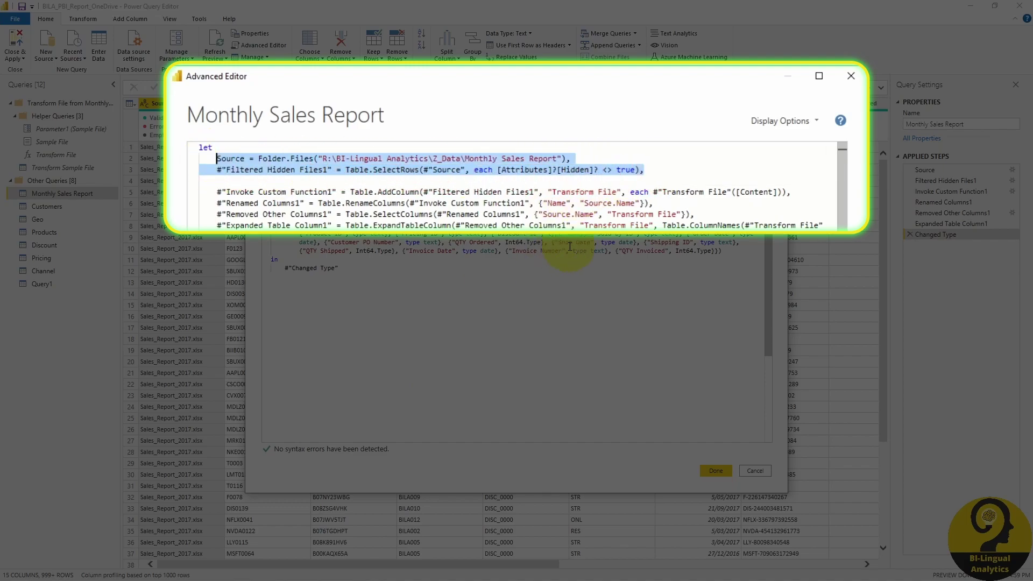
pyautogui.write('Source = SharePoint.Contents("https://bilingualanalytics-my.sharepoint.com/personal/roland_bilingualanalytics_onmicrosoft_com/"),     Documents = Source{[Name="Documents"]}[Content],     #"Report Refresh" = Documents{[Name="Report Refresh"]}[Content],     #"Monthly Sales Report" = #"Report Refresh"{[Name="Monthly Sales Report"]}[Content],')
pyautogui.press('BackSpace')
pyautogui.press('BackSpace')
pyautogui.press('BackSpace')
pyautogui.press('BackSpace')
pyautogui.click(595, 192)
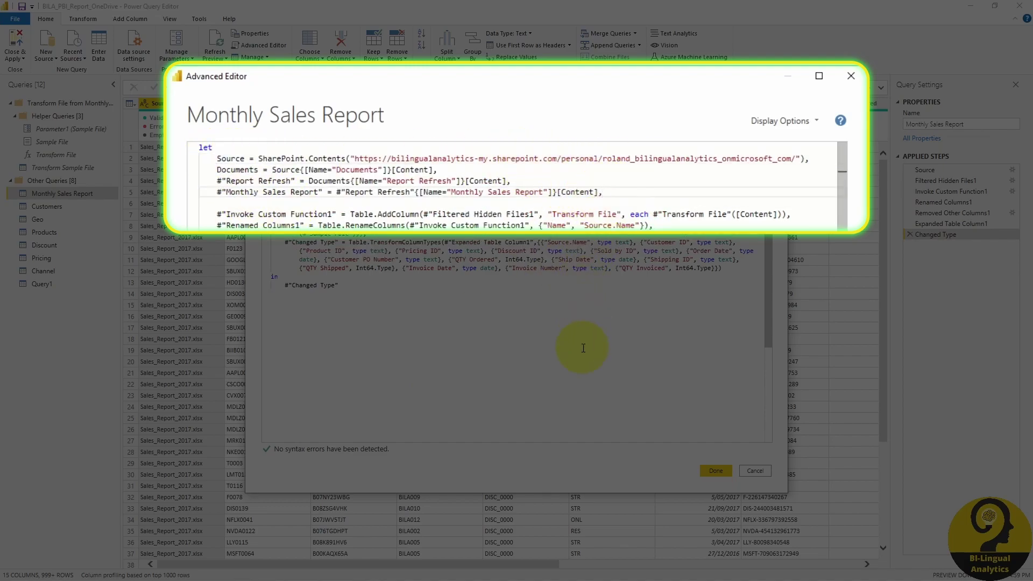
pyautogui.click(706, 471)
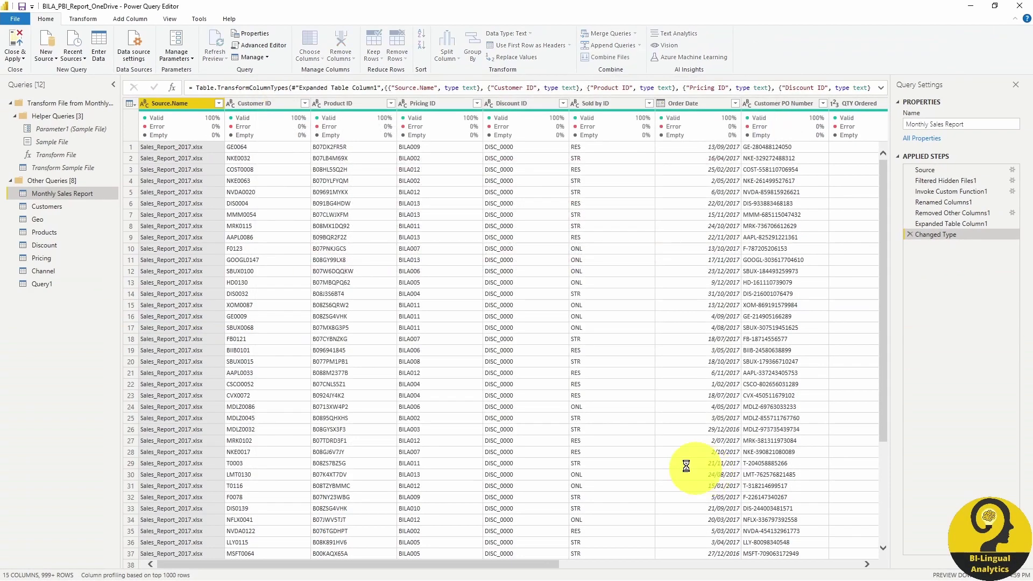
# Step: Change the broken #"Filtered Hidden Files1" reference to #"Monthly Sales Report" and save
pyautogui.click(259, 46)
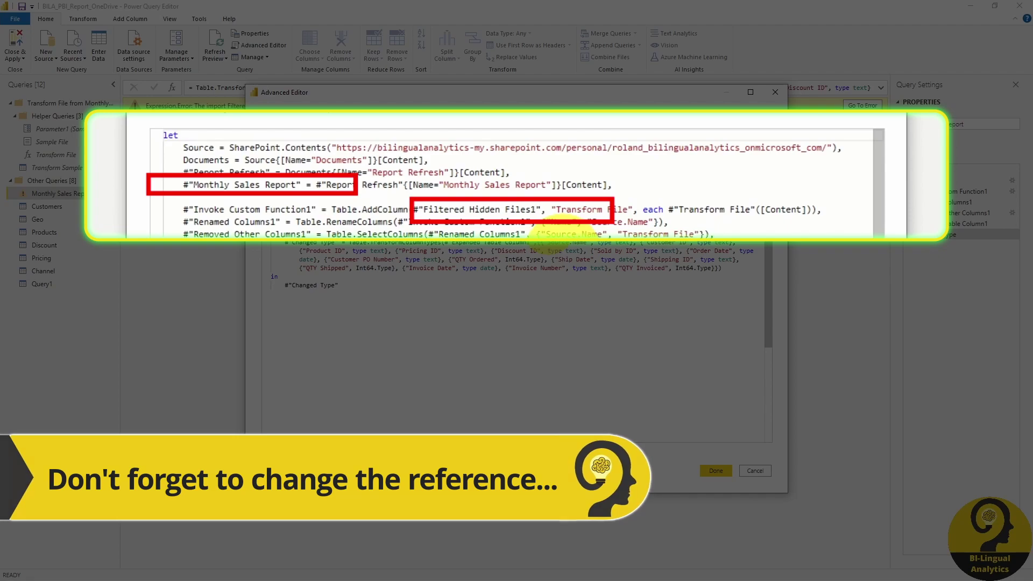
pyautogui.click(540, 213)
pyautogui.press('BackSpace')
pyautogui.press('BackSpace')
pyautogui.press('BackSpace')
pyautogui.press('BackSpace')
pyautogui.press('BackSpace')
pyautogui.press('BackSpace')
pyautogui.press('BackSpace')
pyautogui.press('BackSpace')
pyautogui.press('BackSpace')
pyautogui.press('BackSpace')
pyautogui.press('BackSpace')
pyautogui.press('BackSpace')
pyautogui.press('BackSpace')
pyautogui.press('BackSpace')
pyautogui.press('BackSpace')
pyautogui.press('BackSpace')
pyautogui.press('BackSpace')
pyautogui.press('BackSpace')
pyautogui.press('BackSpace')
pyautogui.press('BackSpace')
pyautogui.write('Monthly Sales Report')
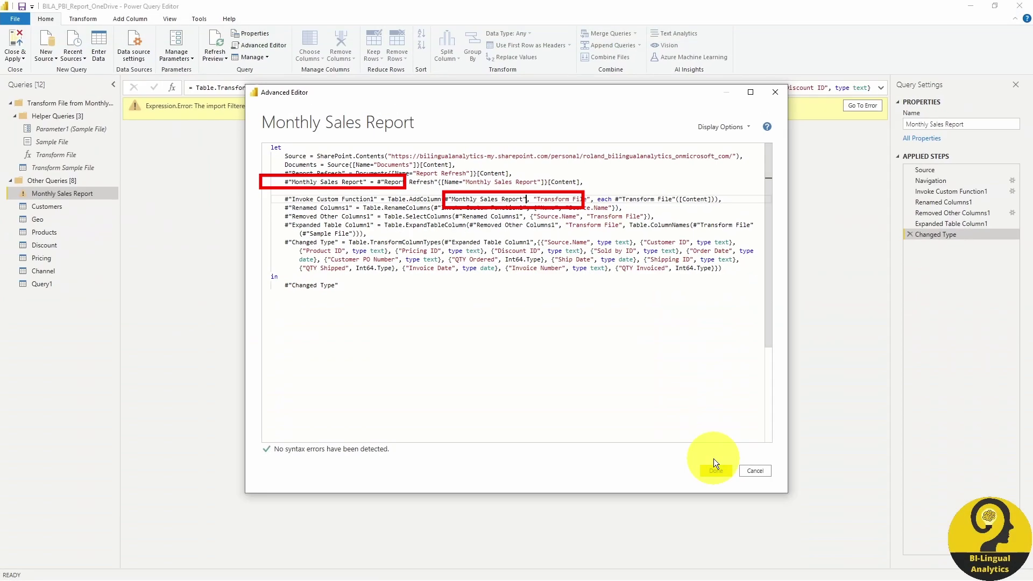
pyautogui.click(716, 470)
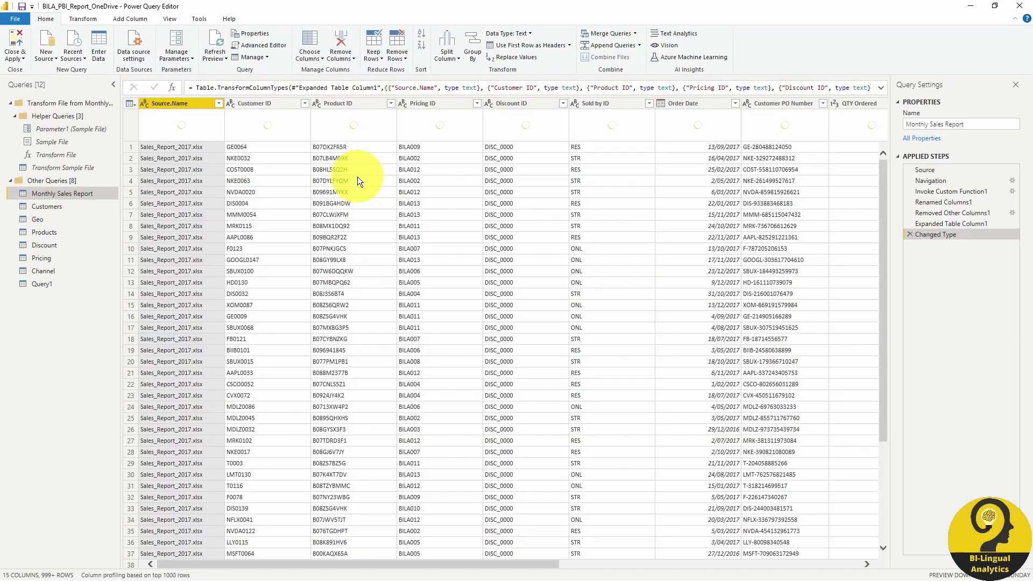
# Step: Repoint Sample File to the pasted SharePoint.Contents code, verify Transform Sample File, then Close & Apply
pyautogui.click(81, 143)
pyautogui.click(45, 19)
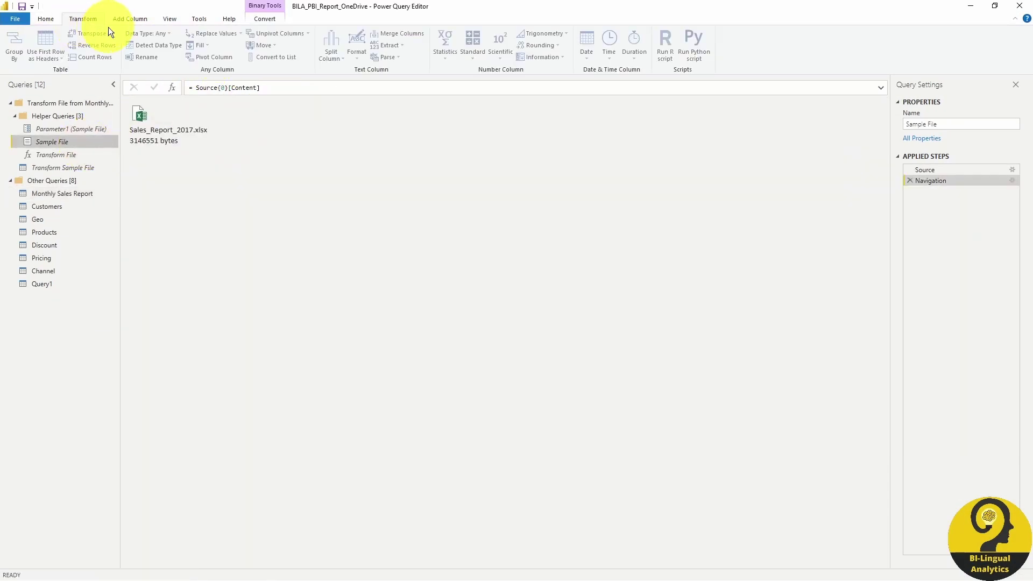
pyautogui.click(258, 46)
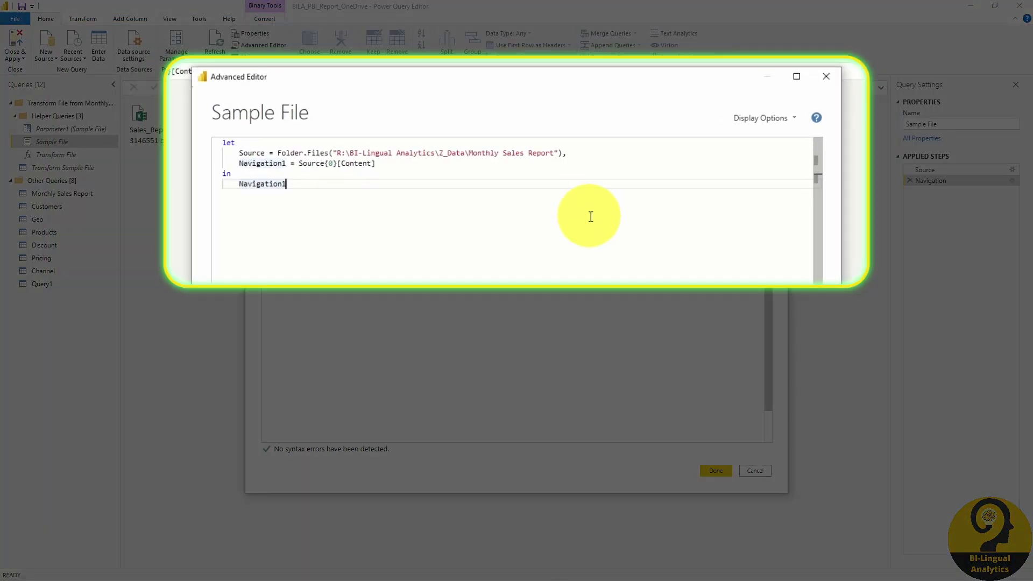
pyautogui.moveTo(286, 184); pyautogui.dragTo(241, 155)
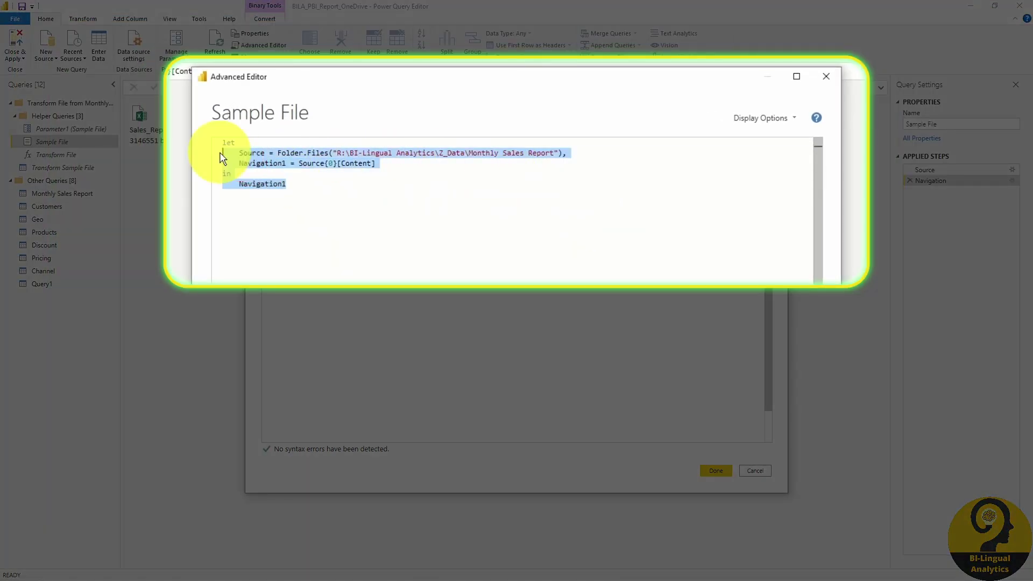
pyautogui.write('Source = SharePoint.Contents("https://bilingualanalytics-my.sharepoint.com/personal/roland_bilingualanalytics_onmicrosoft_com/"),     Documents = Source{[Name="Documents"]}[Content],     #"Report Refresh" = Documents{[Name="Report Refresh"]}[Content],     #"Monthly Sales Report1" = #"Report Refresh"{[Name="Monthly Sales Report"]}[Content],     #"Sales_Report_2017 xlsx" = #"Monthly Sales Report1"{[Name="Sales_Report_2017.xlsx"]}[Content] in     #"Sales_Report_2017 xlsx"')
pyautogui.press('Tab')
pyautogui.click(627, 311)
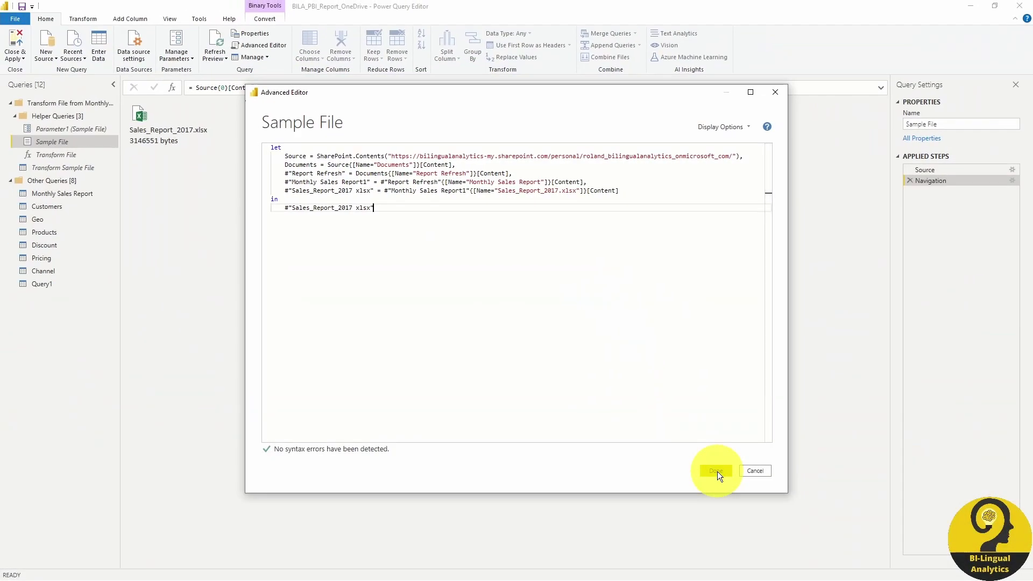
pyautogui.click(716, 471)
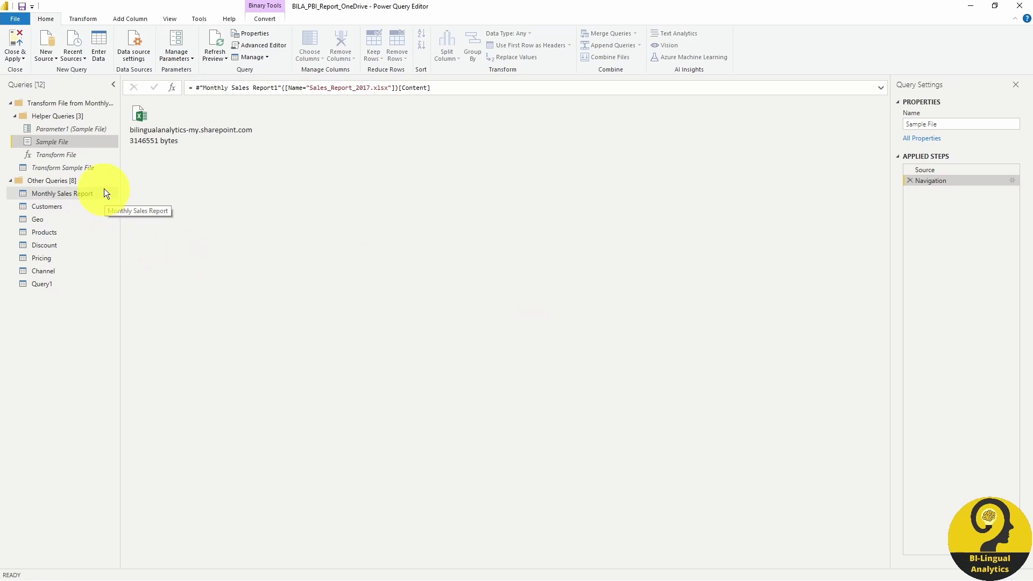
pyautogui.click(62, 167)
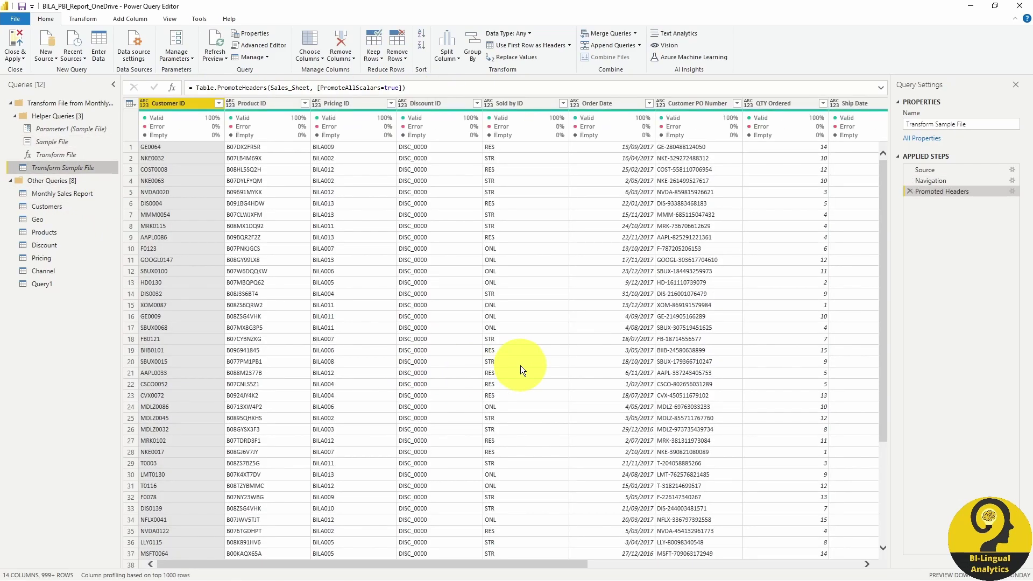
pyautogui.click(22, 39)
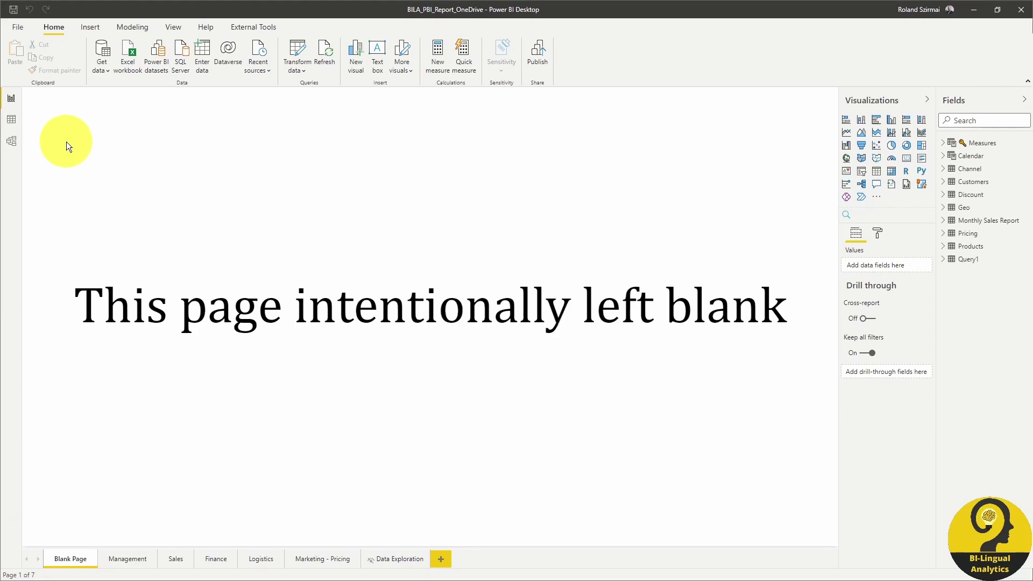
# Step: Show the data model diagram with all tables zoomed to fit
pyautogui.click(12, 140)
pyautogui.click(873, 100)
pyautogui.click(1024, 100)
pyautogui.click(1017, 576)
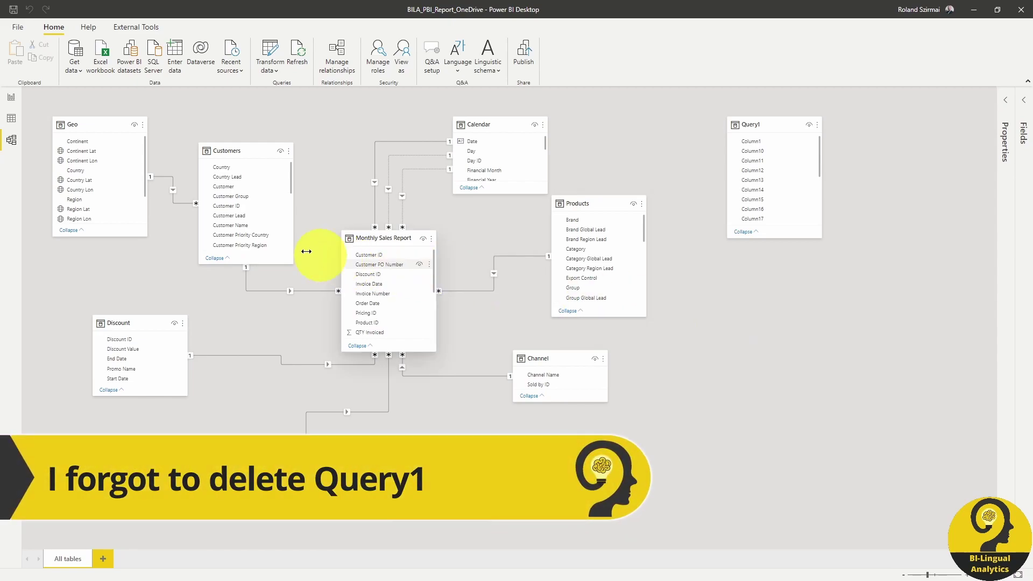
# Step: Back in Report view, check that the Sales and Logistics pages display refreshed data
pyautogui.click(14, 102)
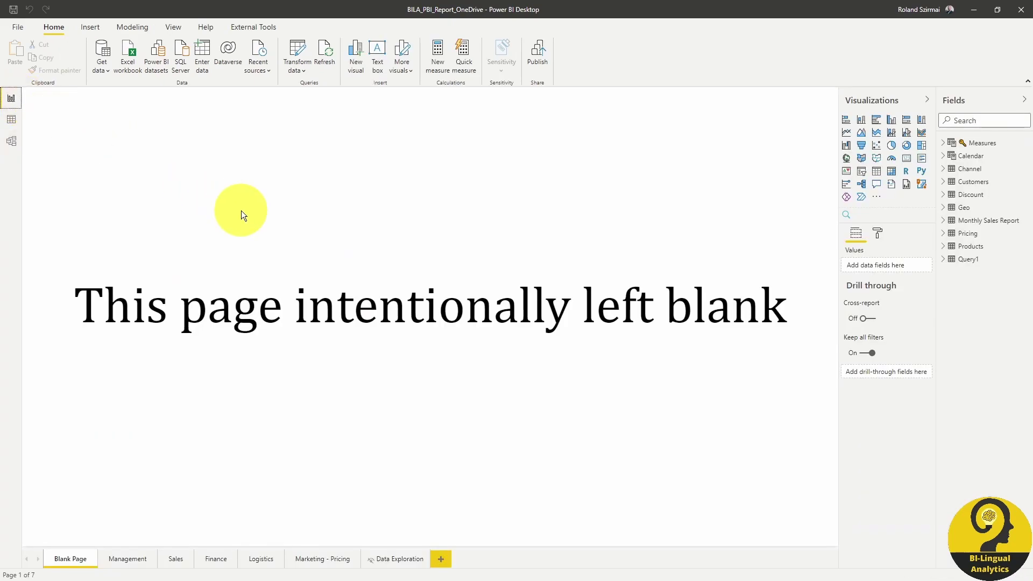
pyautogui.click(176, 559)
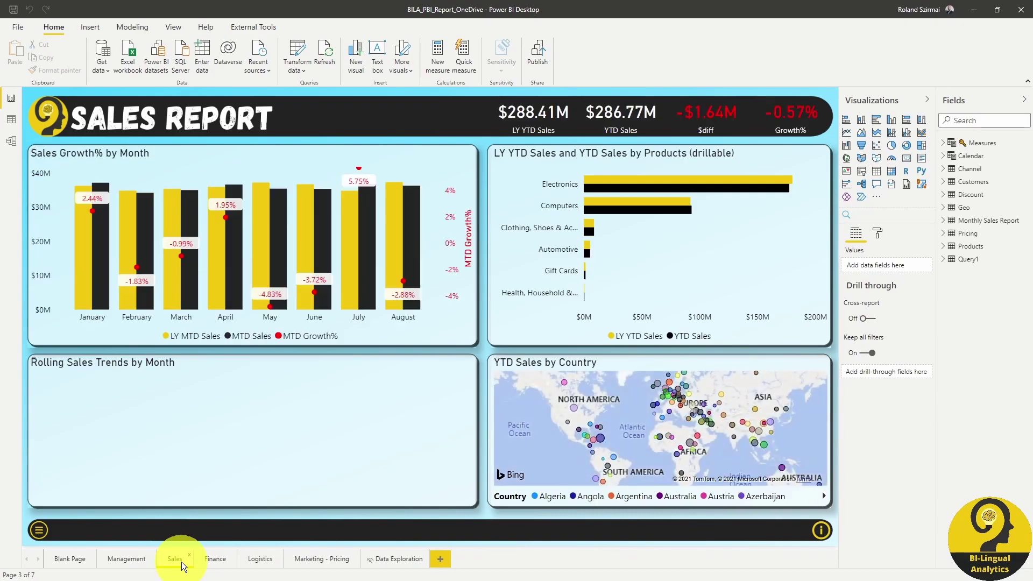
pyautogui.click(182, 562)
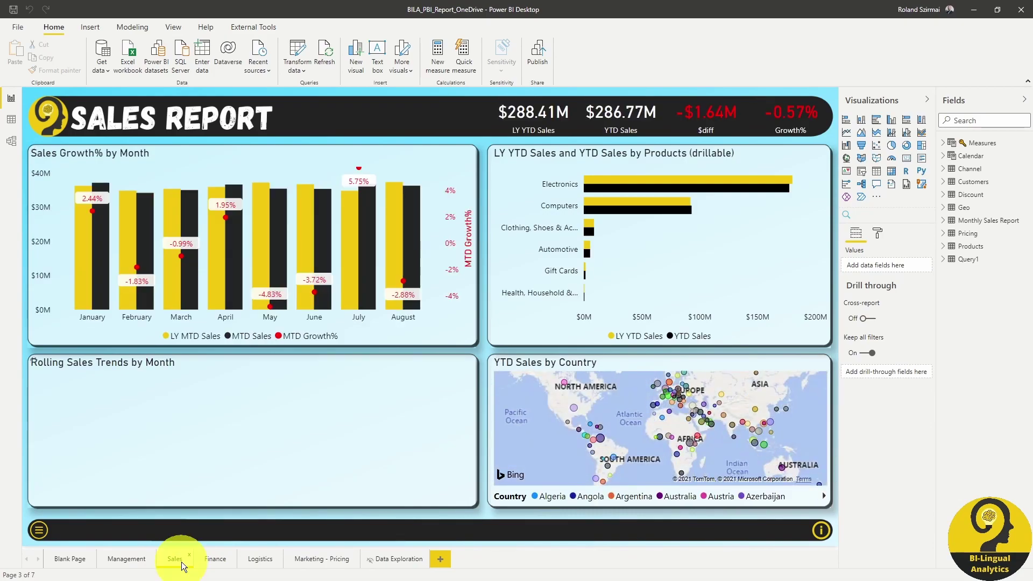
pyautogui.click(253, 560)
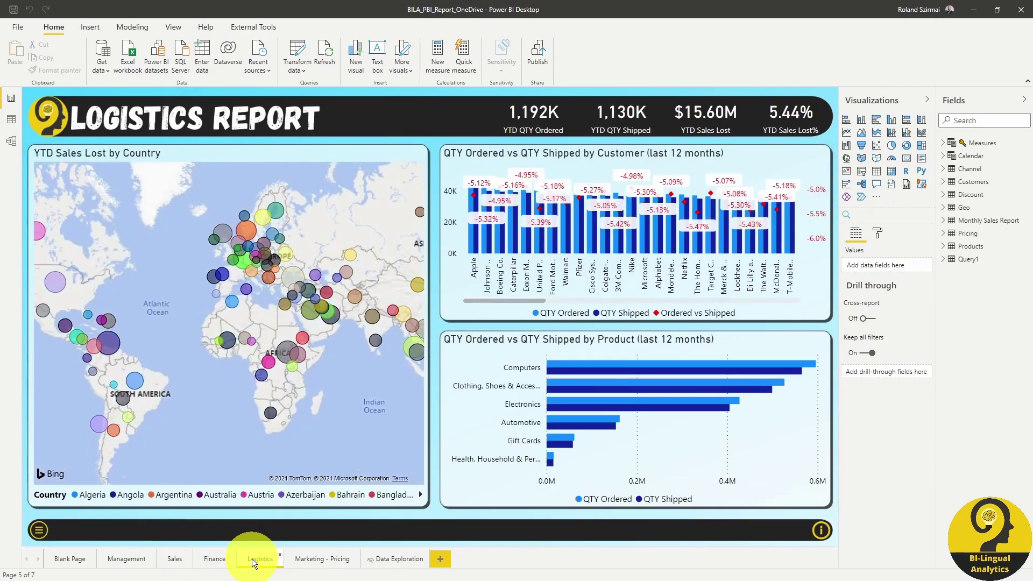